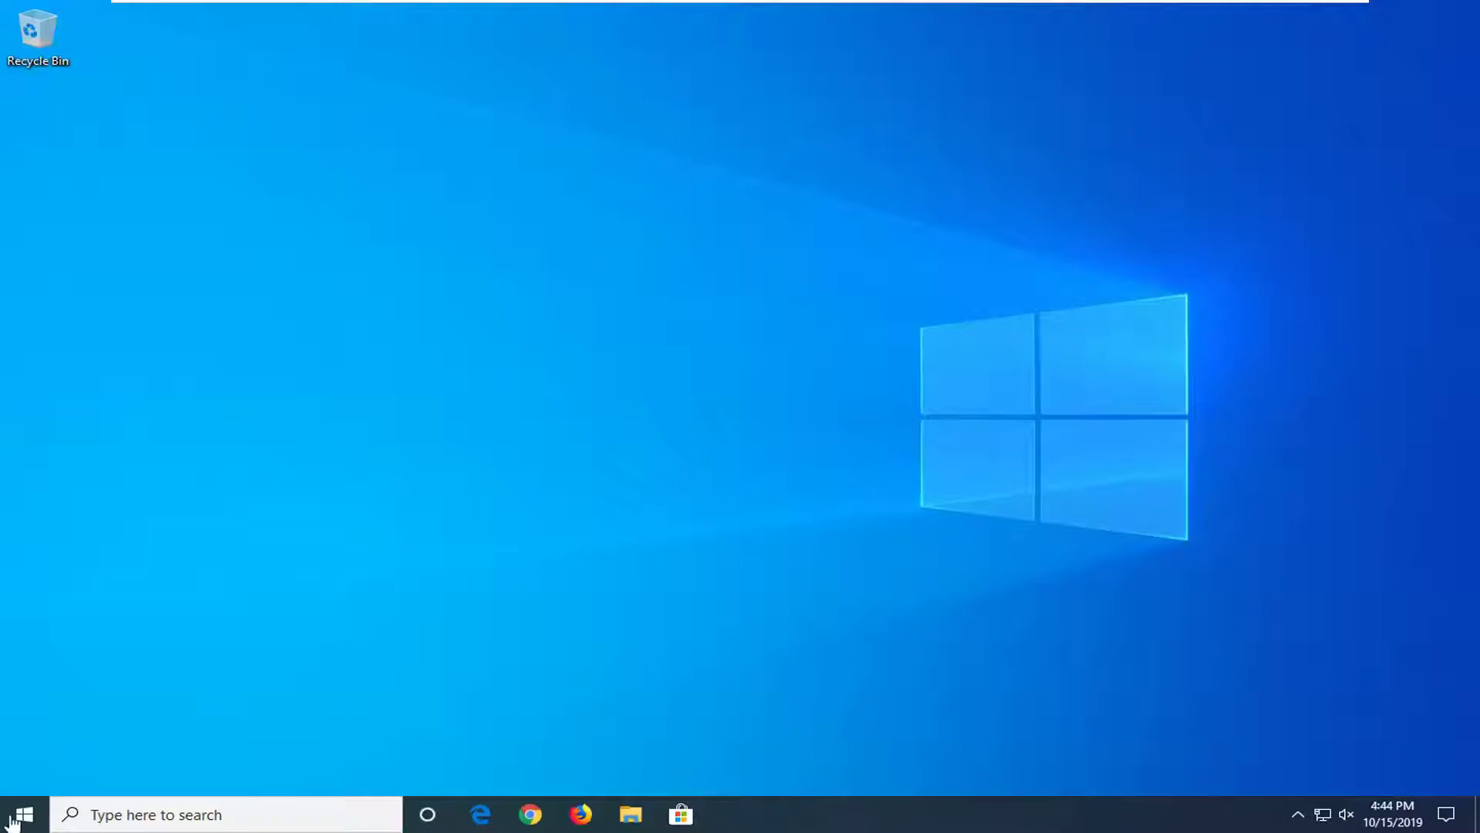
Step: Search the Start menu for 'manage computer certificates' and launch the best match
click(22, 815)
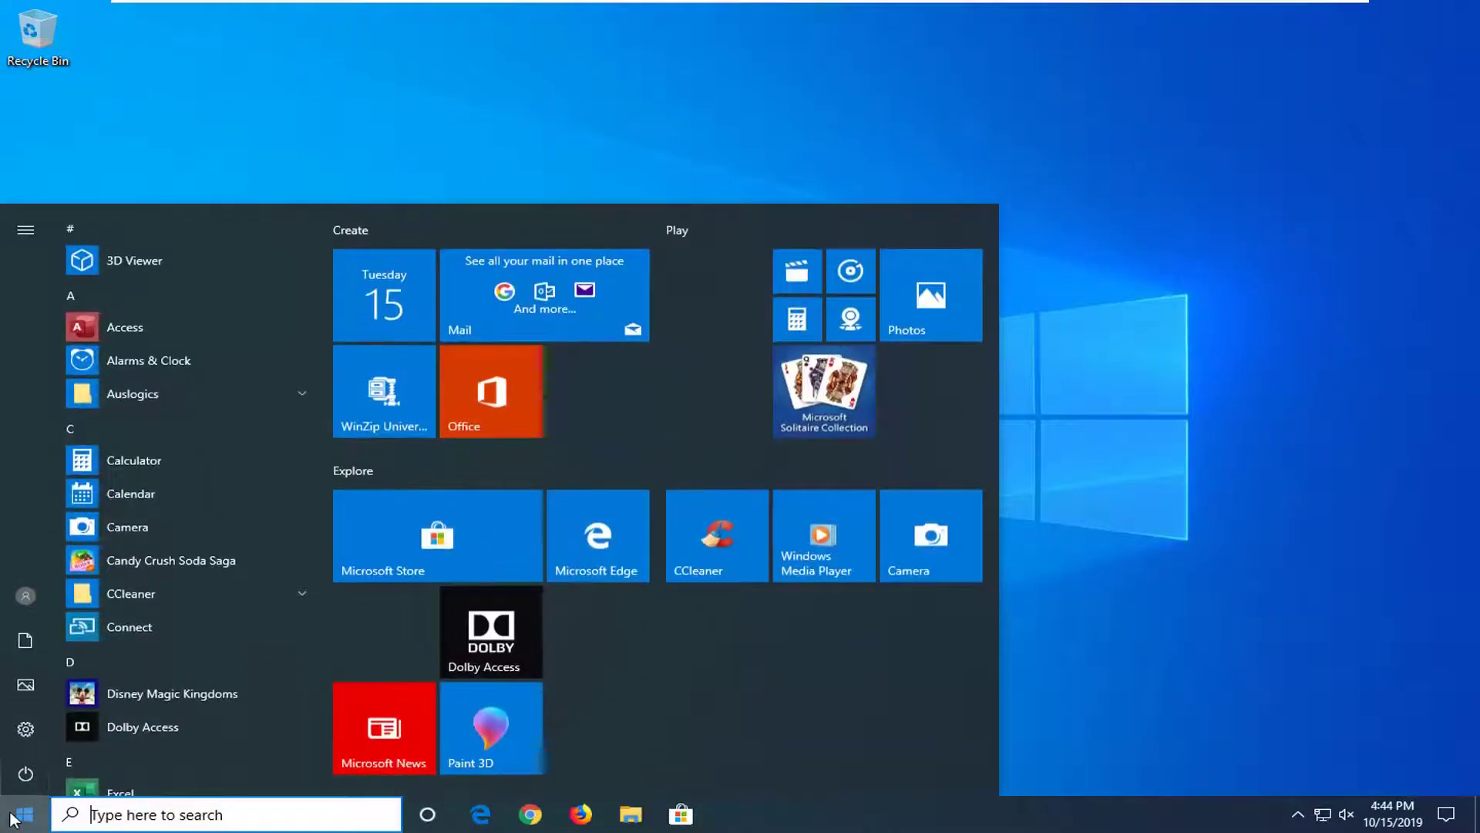
text(manage com)
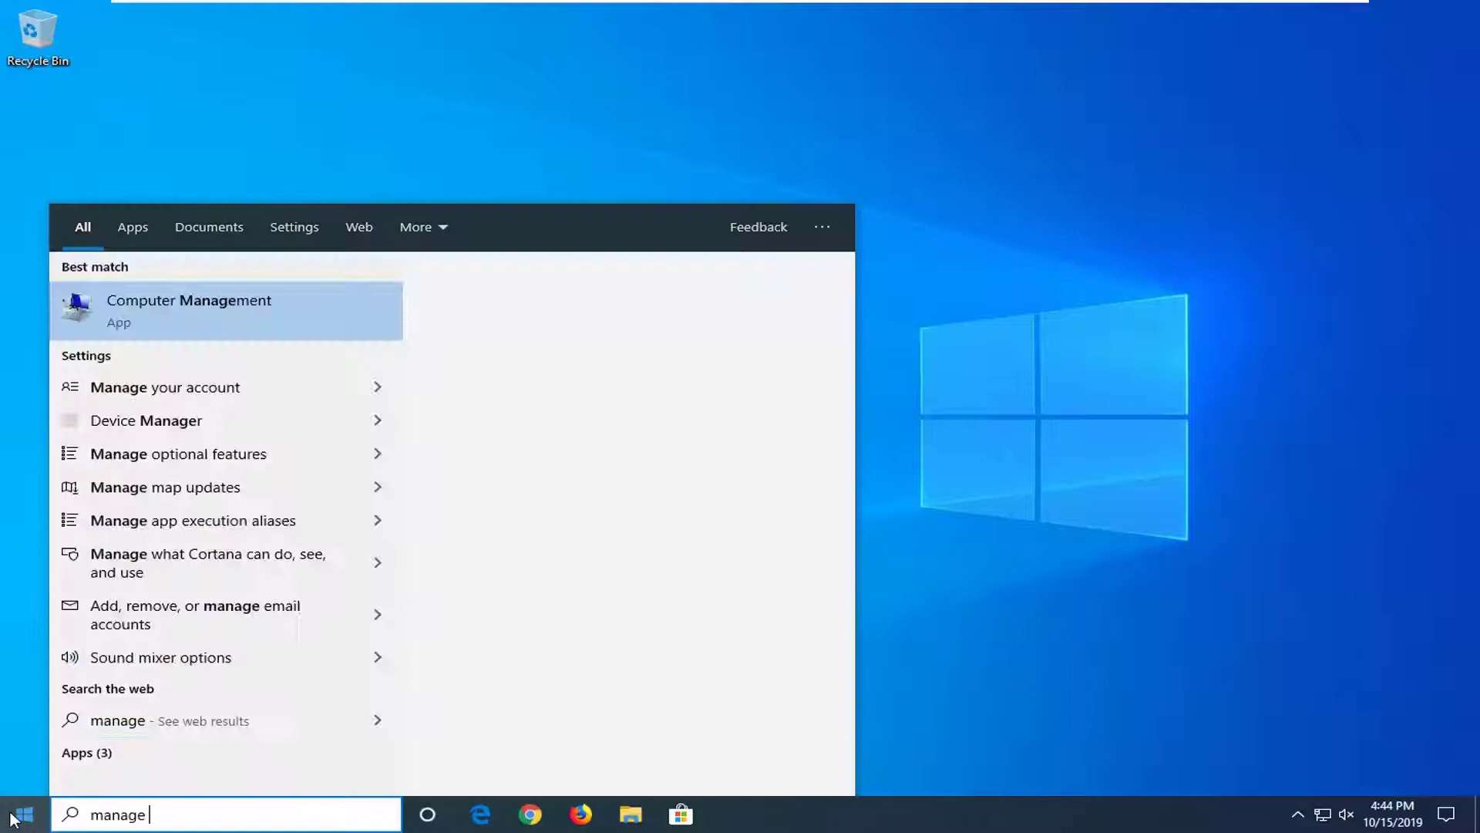
text(puter cert)
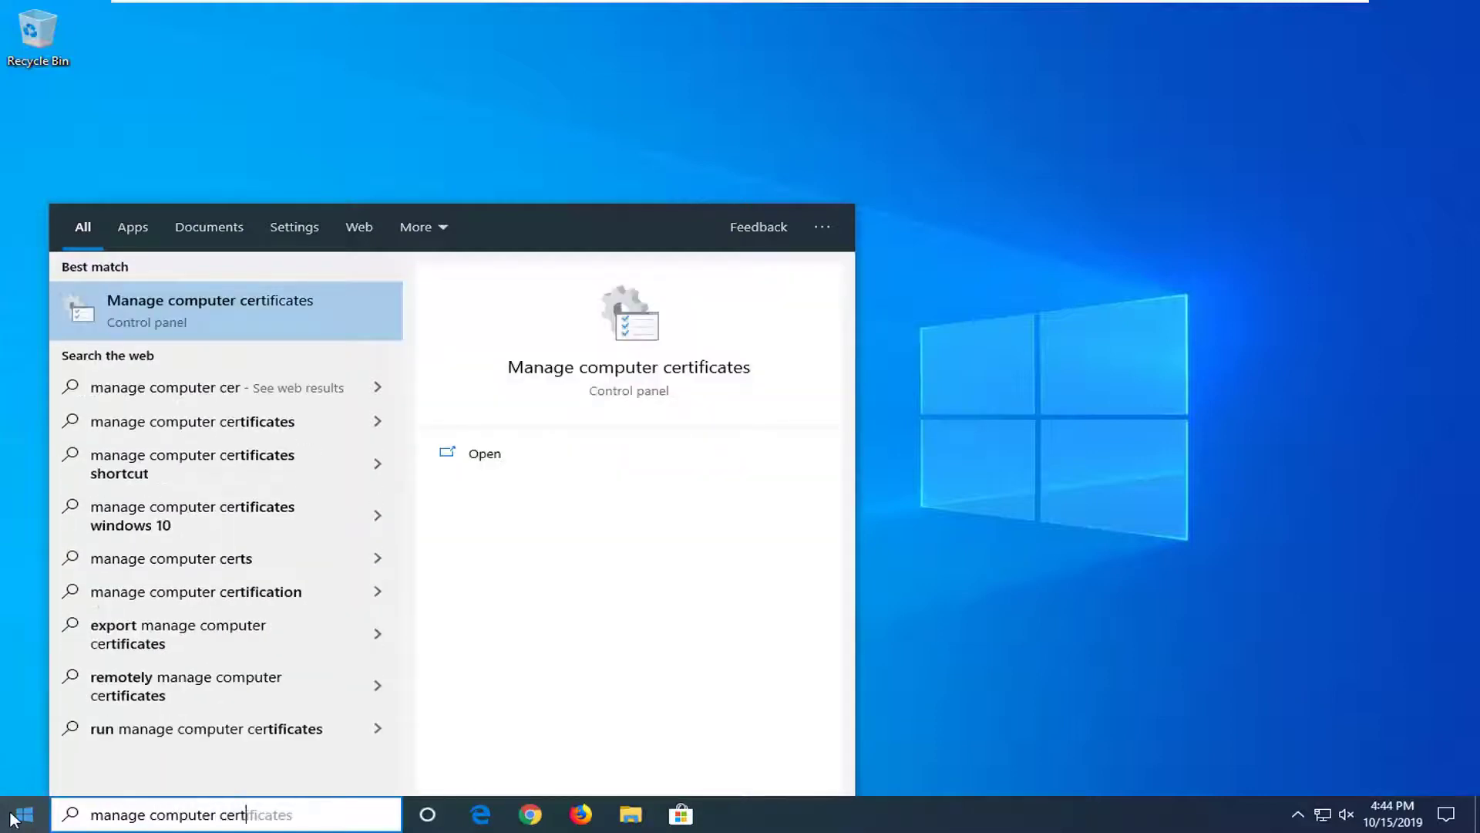
text(ificates)
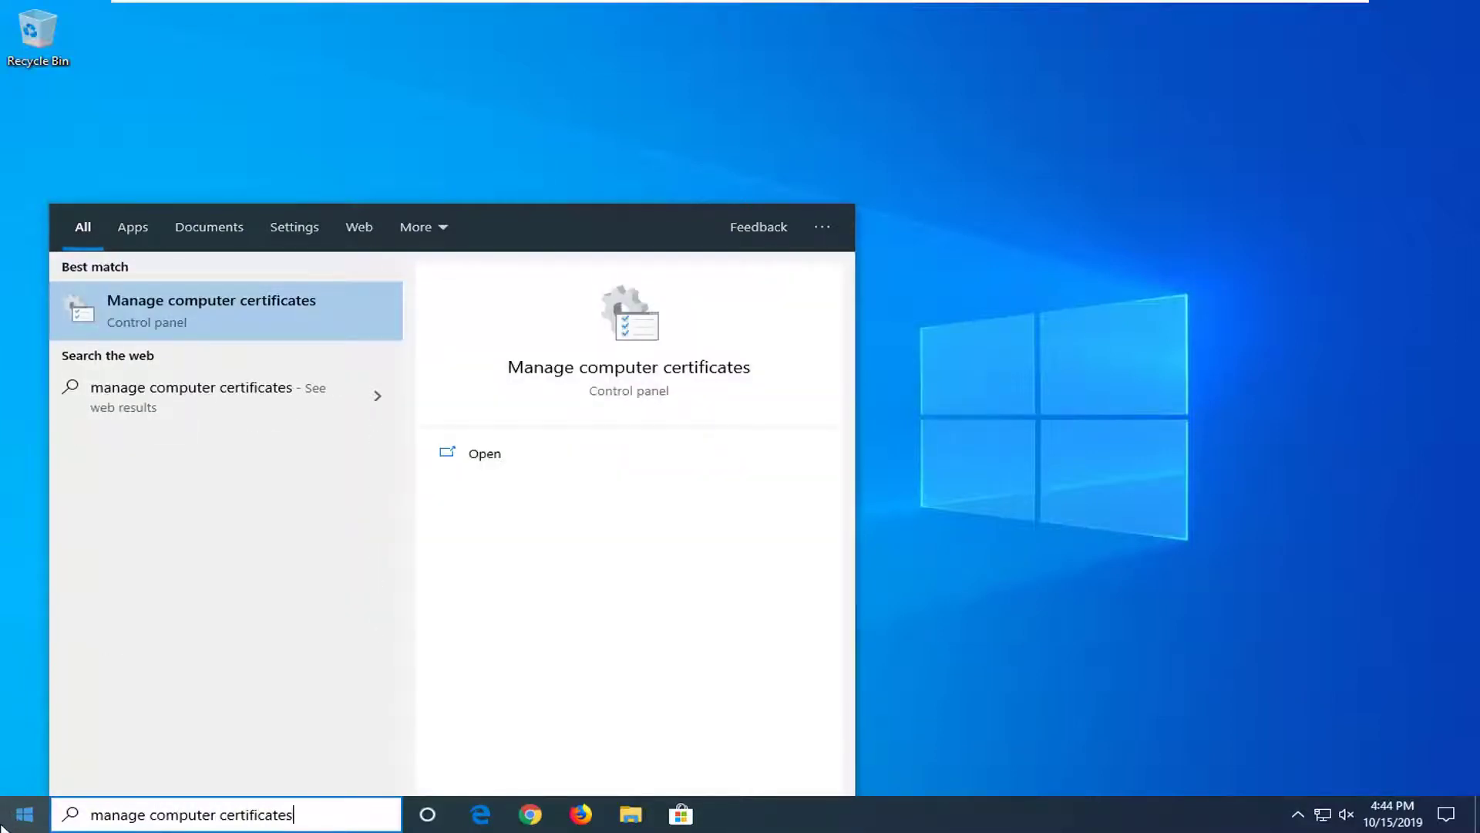
click(205, 317)
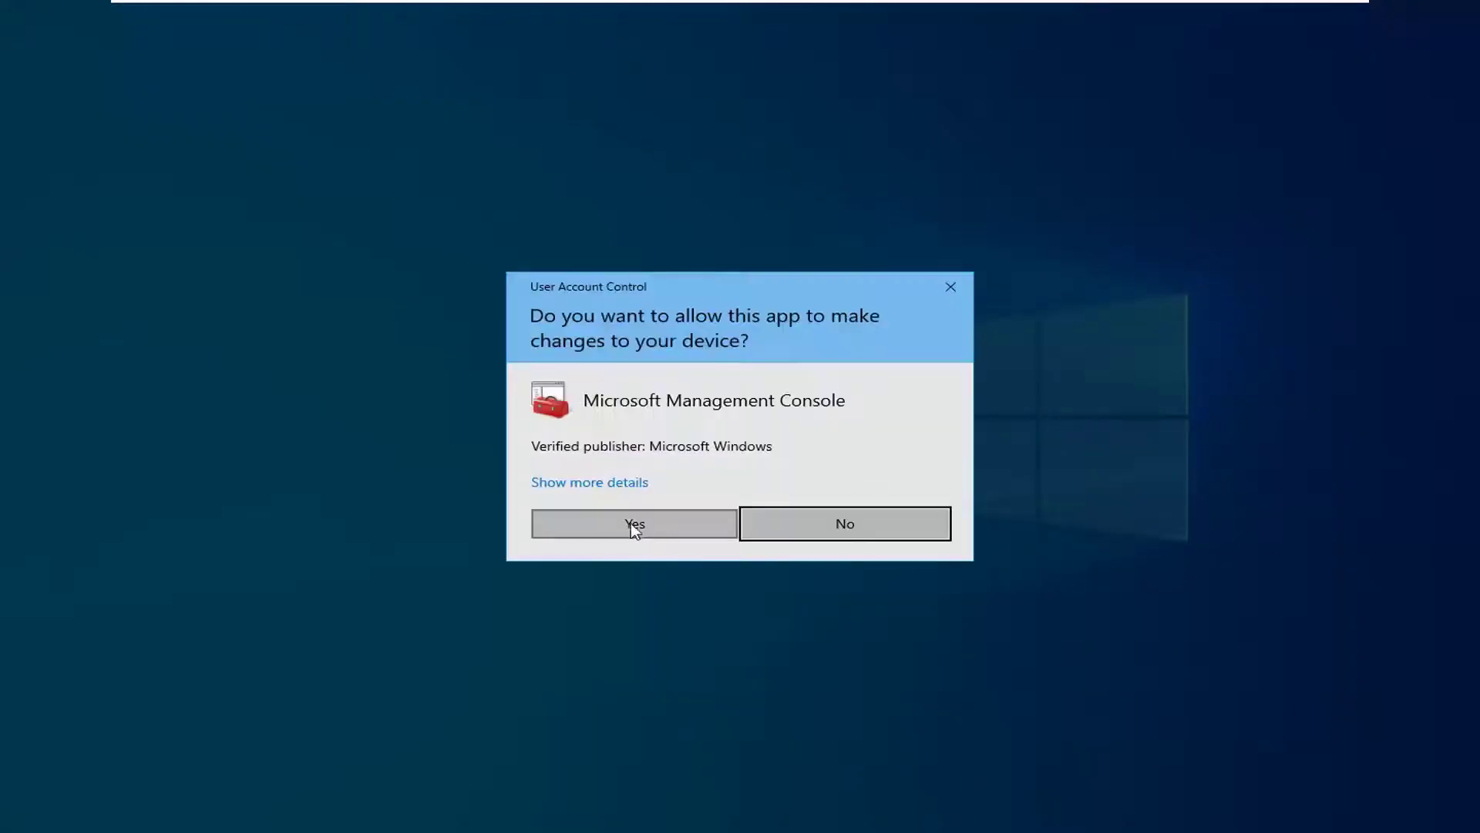
Step: Approve the UAC prompt, then move certlm toward the top and enlarge its window
click(629, 523)
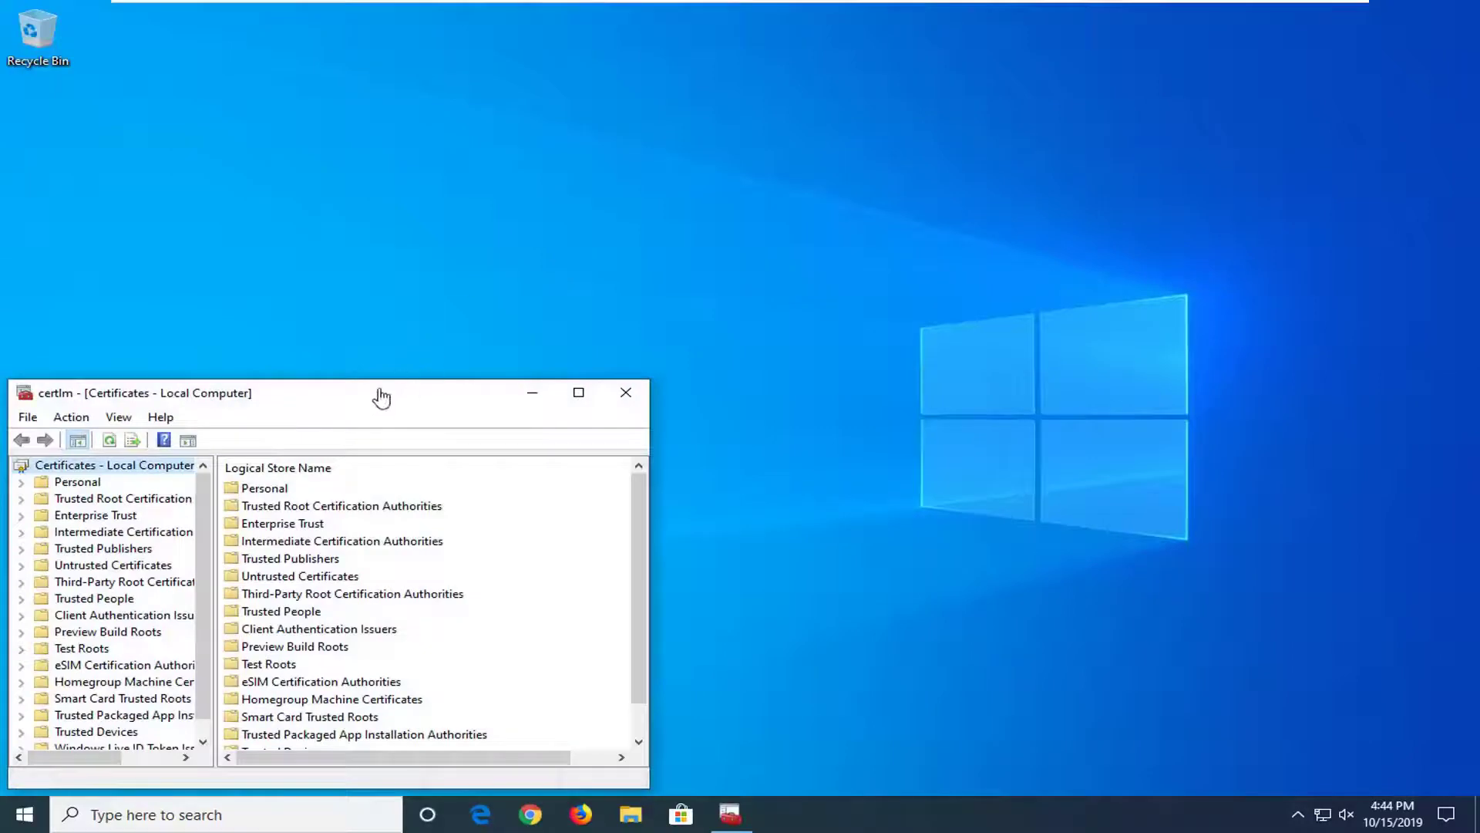
drag(373, 394, 608, 176)
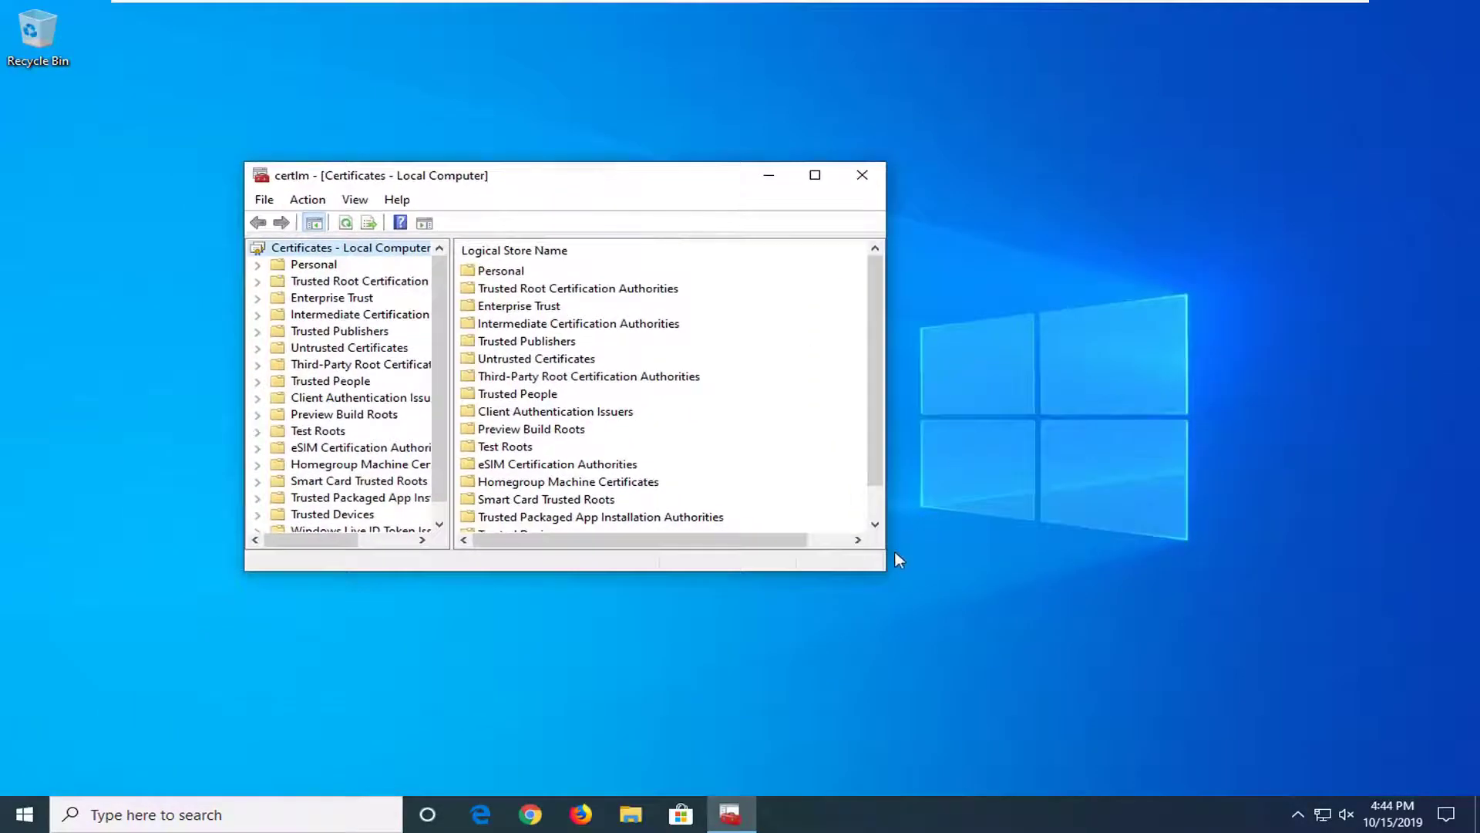
drag(887, 569, 1208, 711)
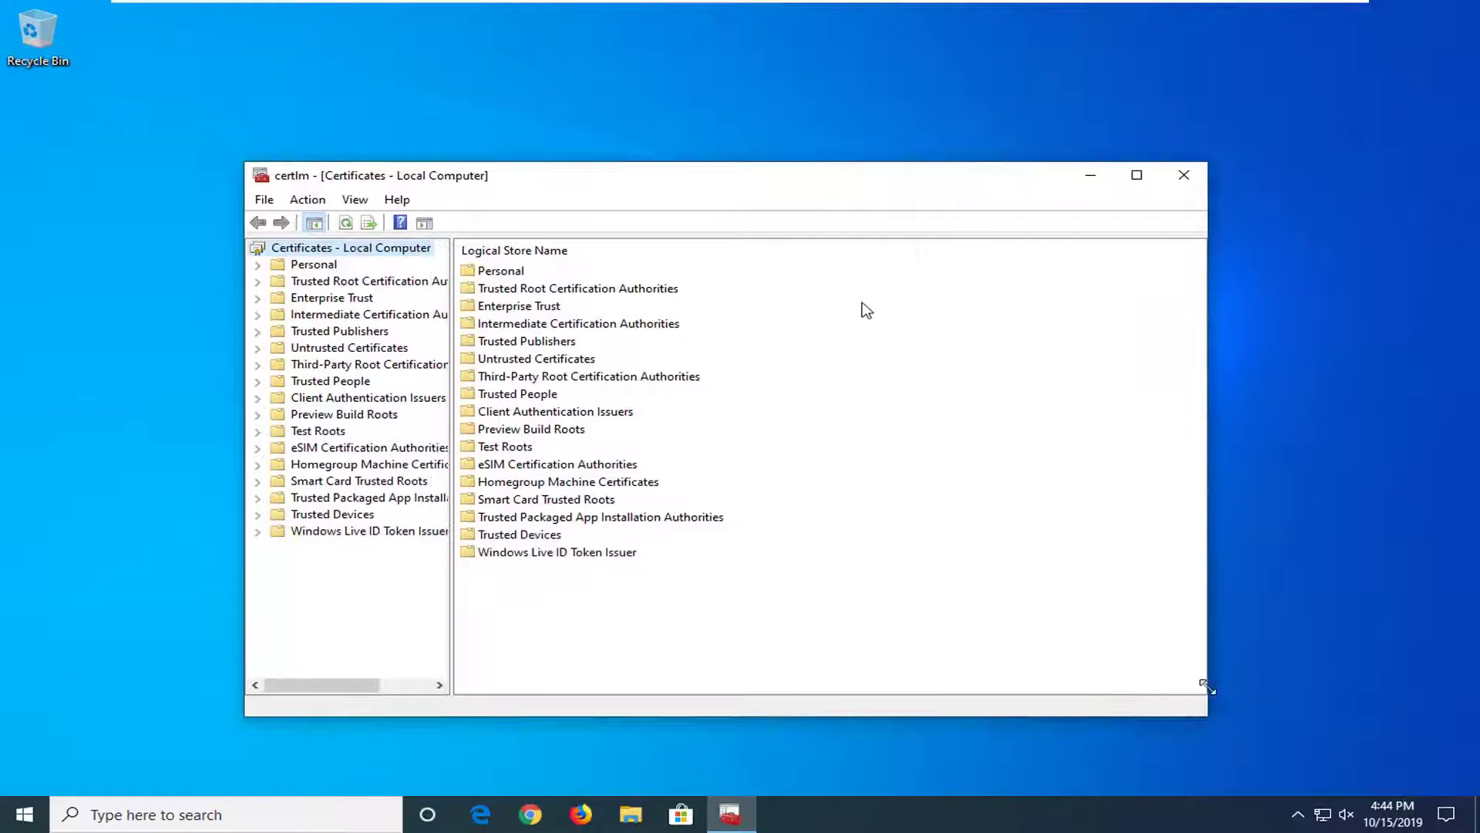
drag(687, 185, 718, 131)
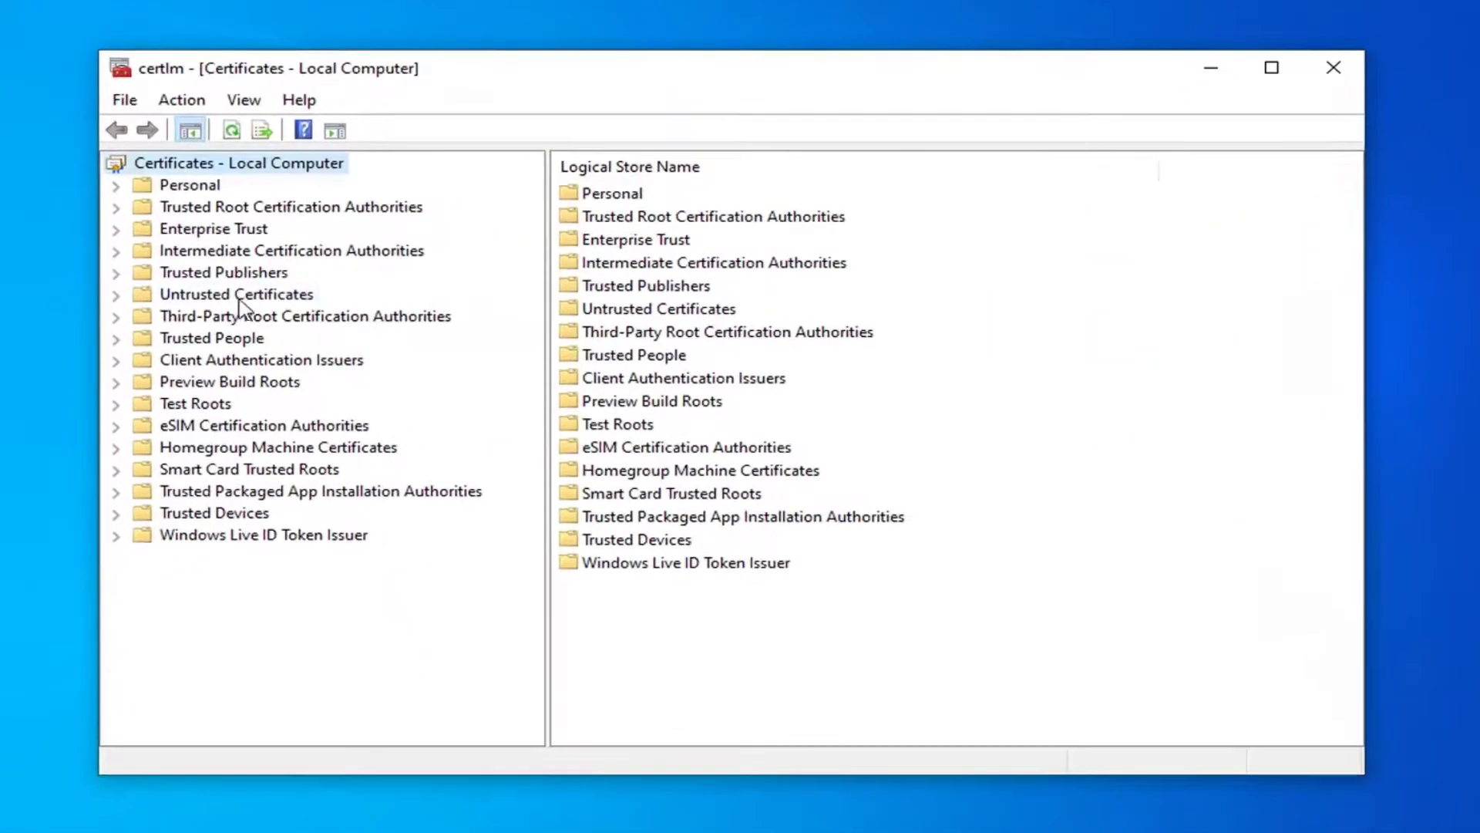
Step: Expand Untrusted Certificates and select Certificate Trust List, showing the 5/31/2012 Disallowed List
click(208, 296)
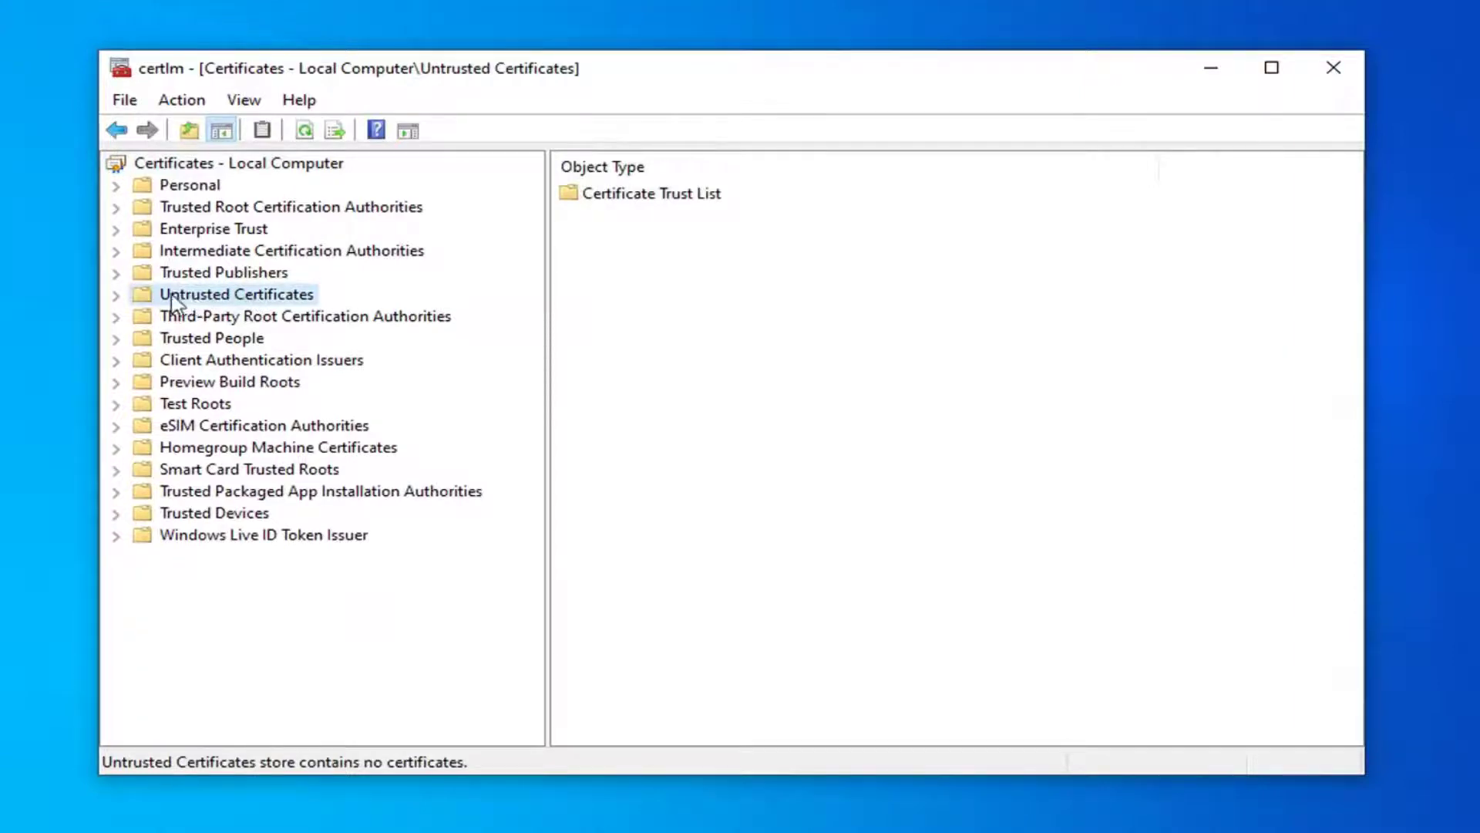
click(117, 296)
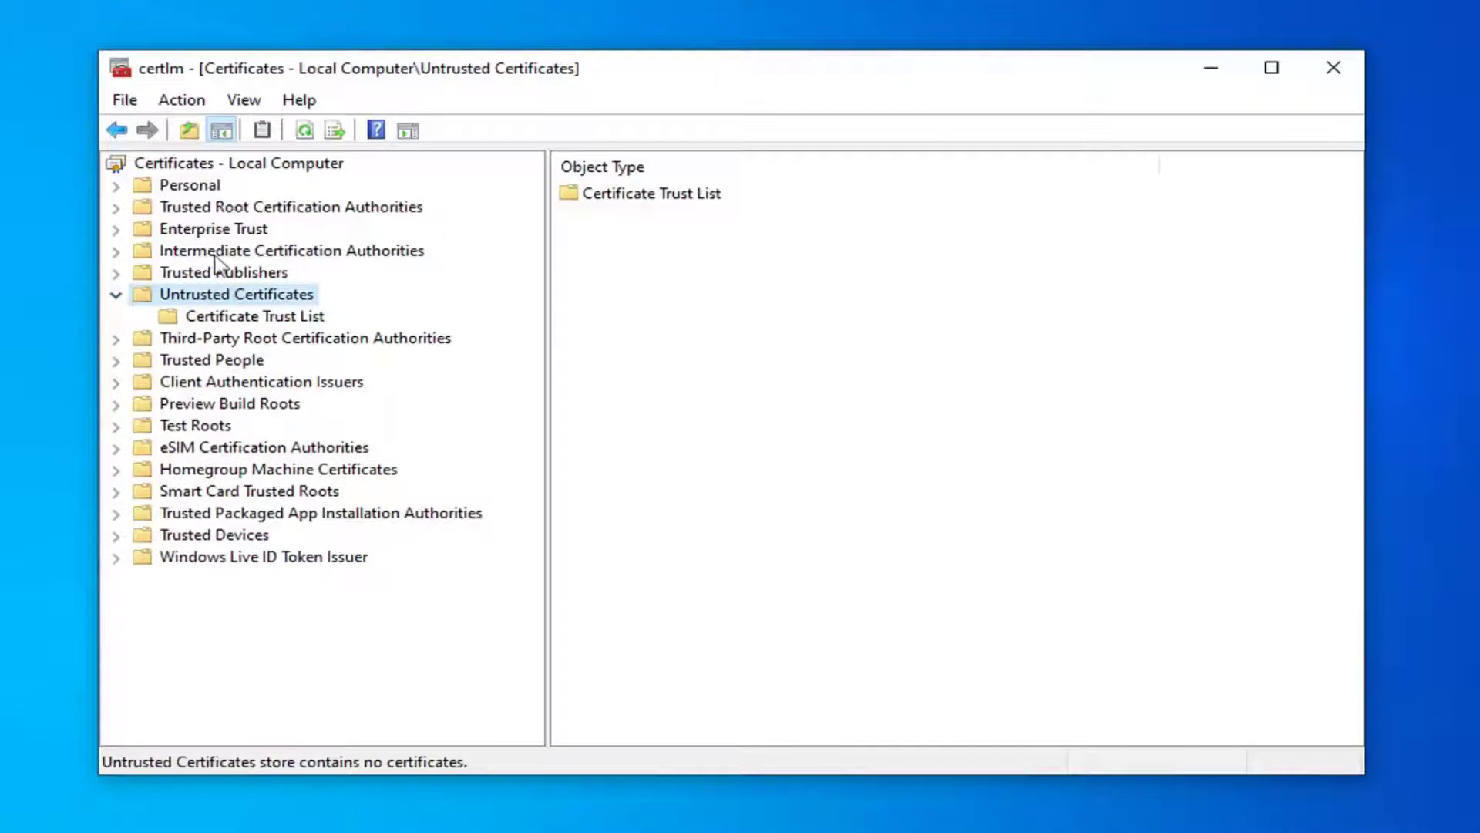
click(235, 326)
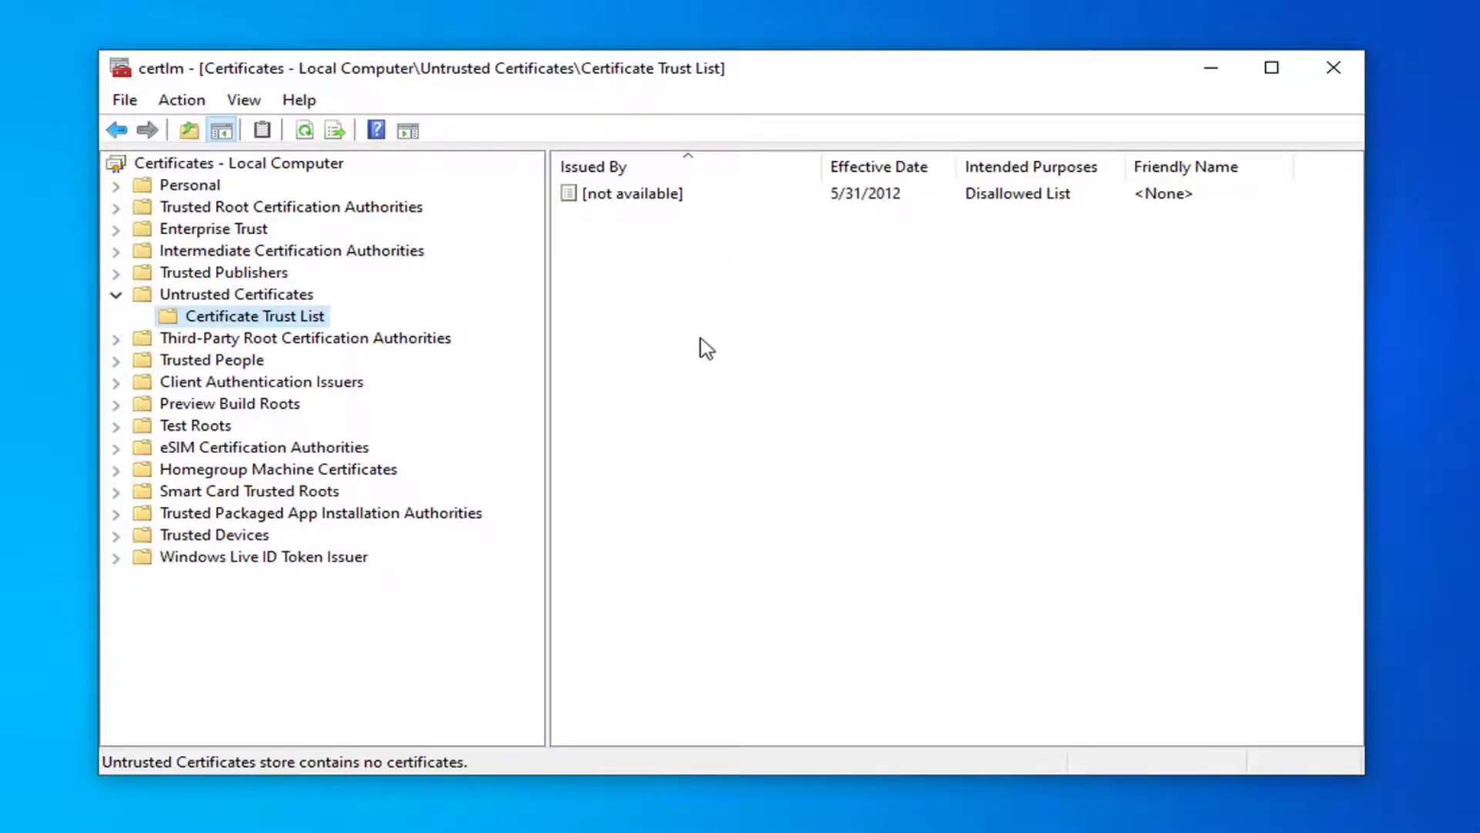
right_click(605, 198)
click(694, 532)
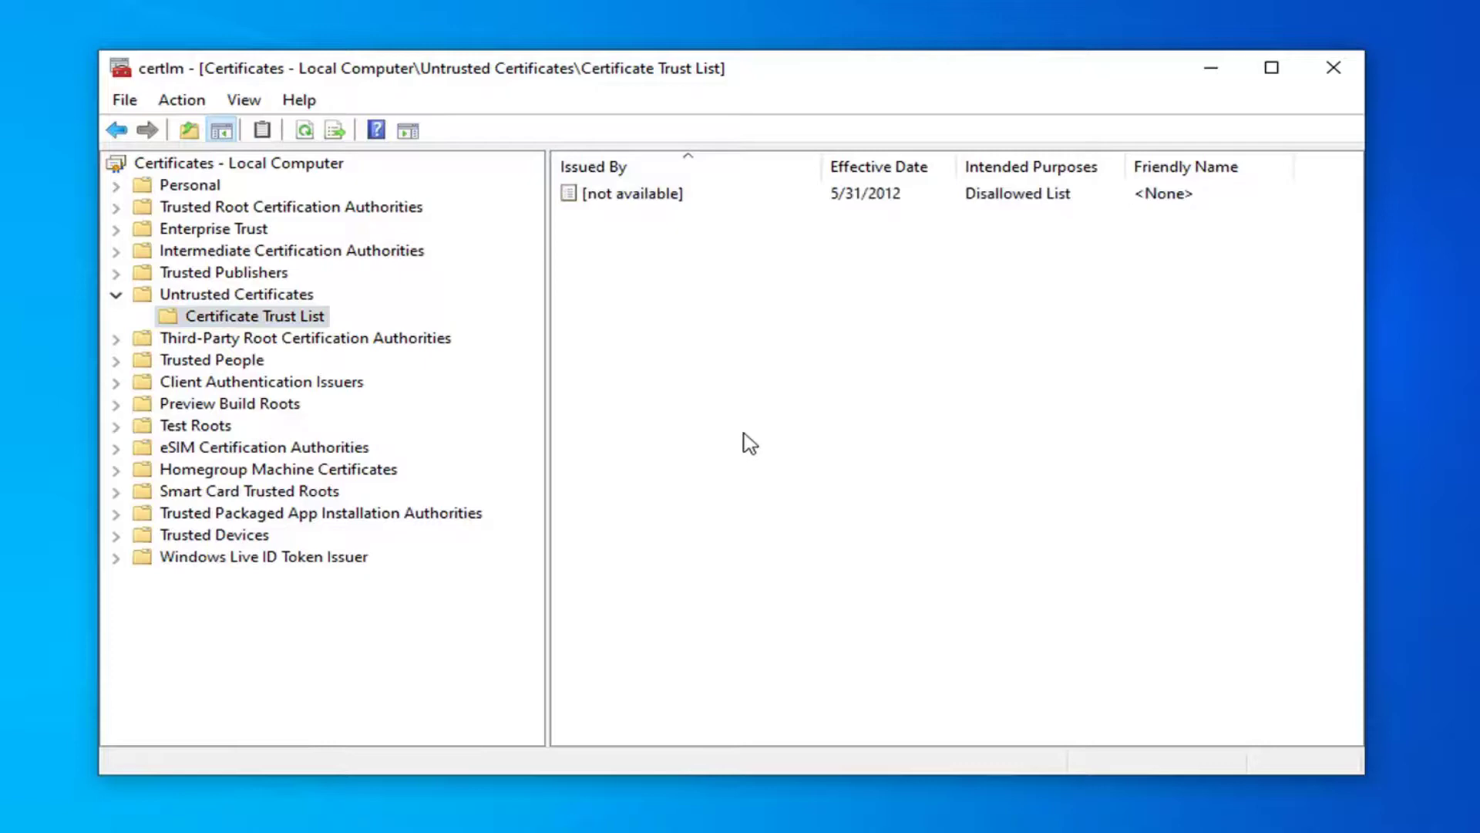
right_click(625, 198)
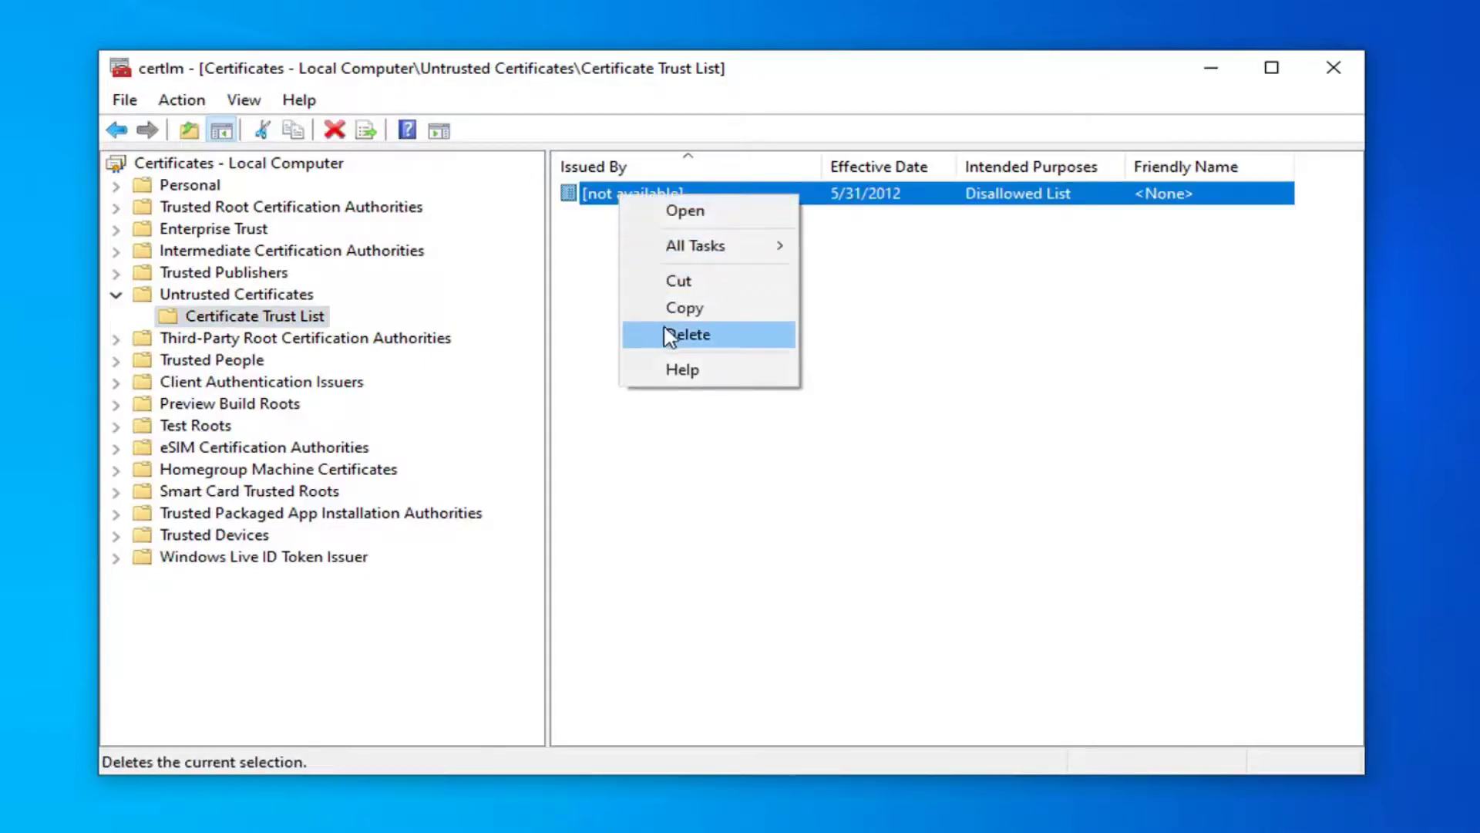
click(708, 513)
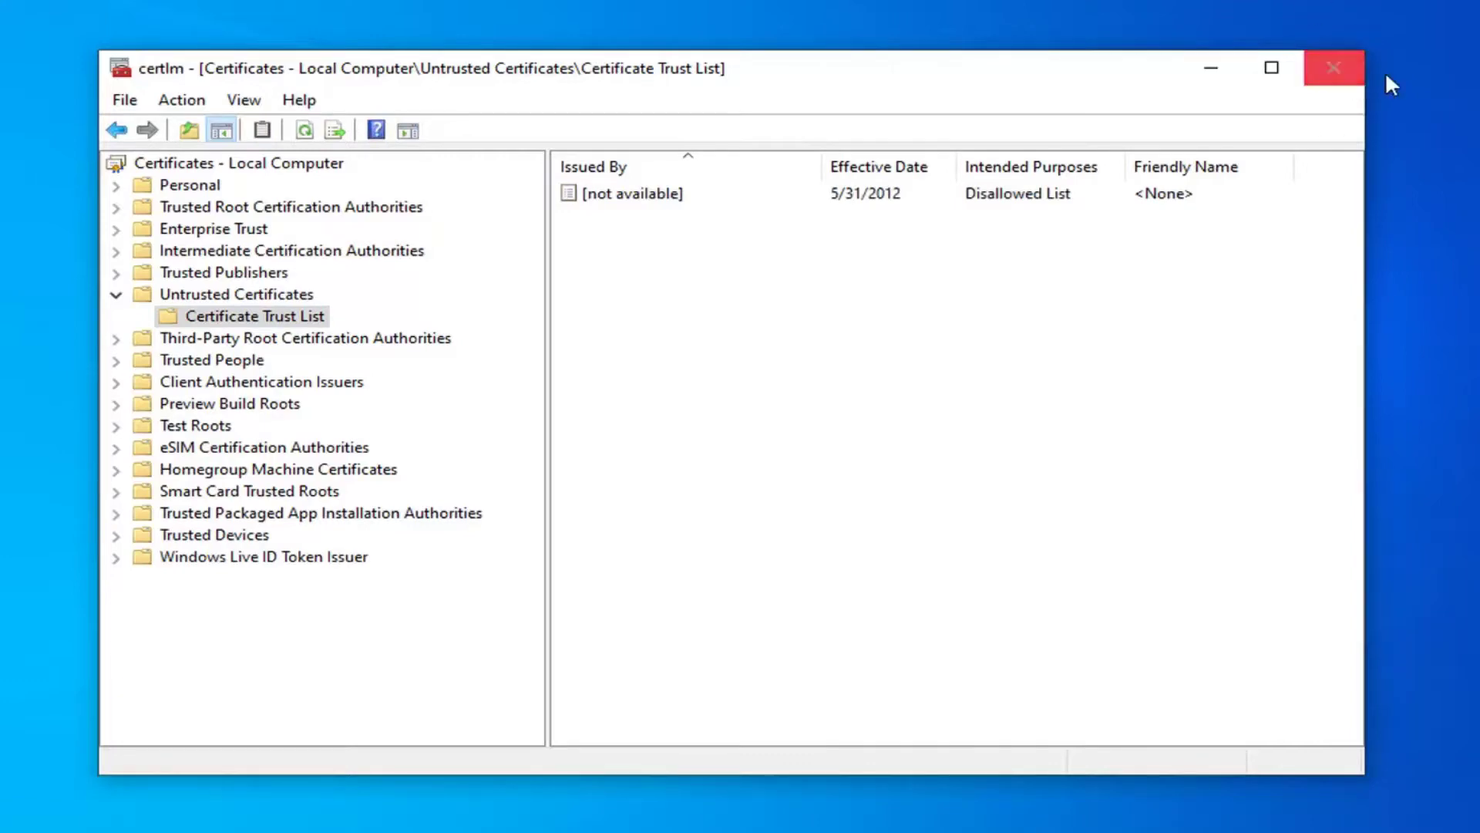
Step: Close the Certificate Manager window from its title bar
click(1334, 68)
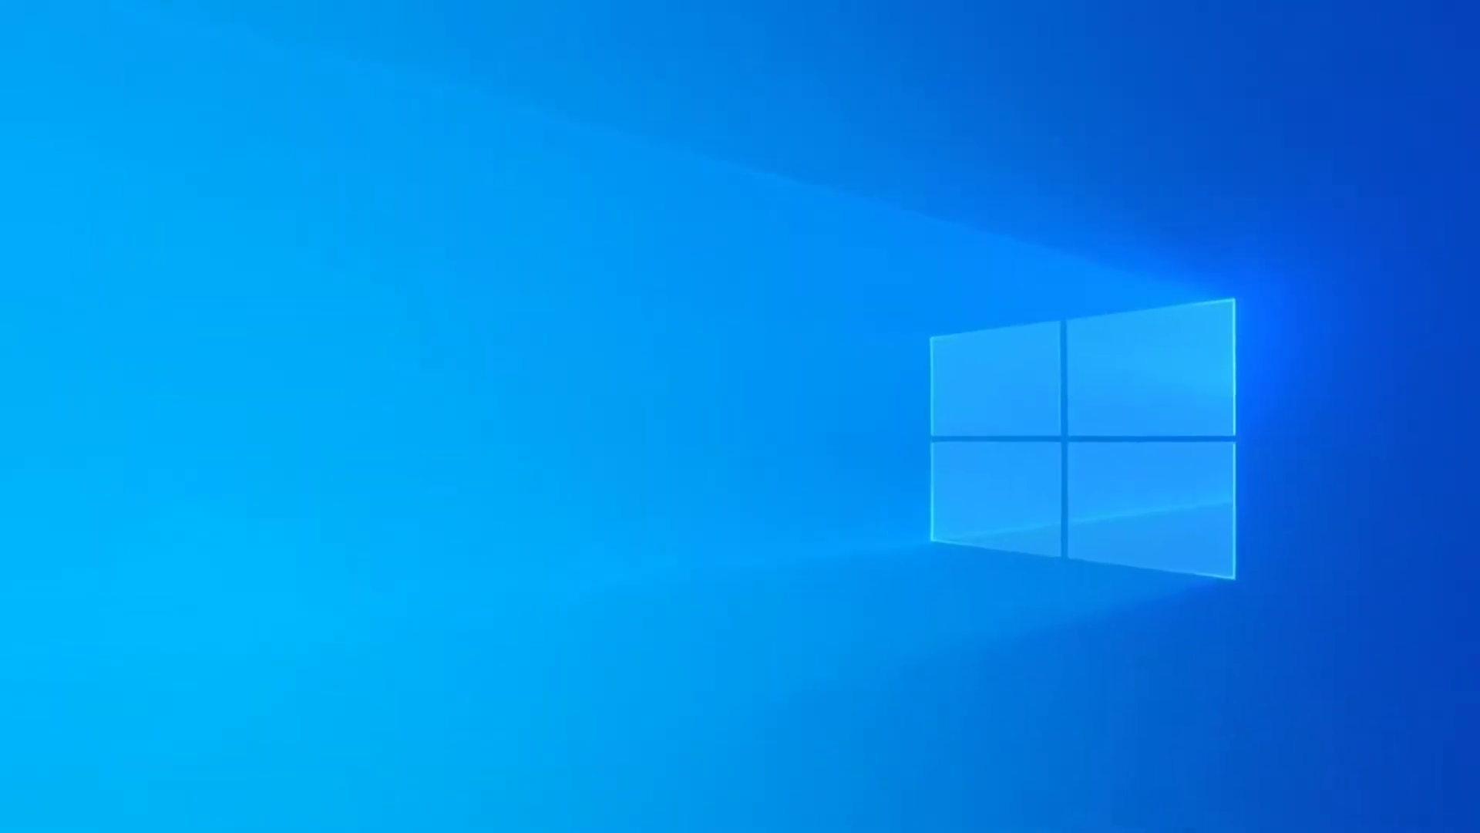